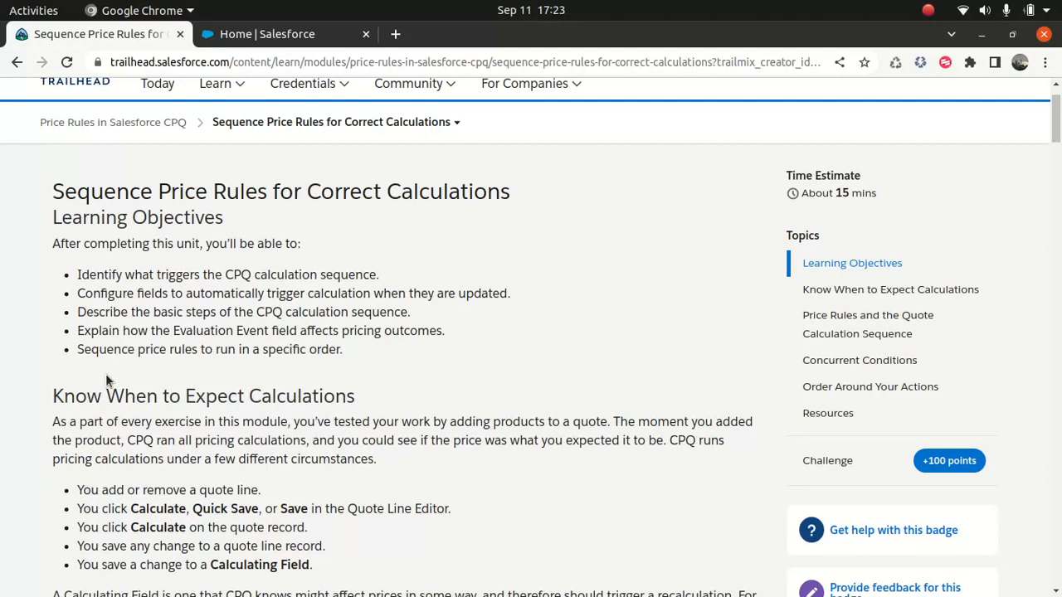
- Read the Trailhead section on when CPQ runs calculations, including the explanation of Calculating Fields
{"action": "scroll", "coordinate": [106, 380], "scroll_direction": "down", "scroll_amount": 5}
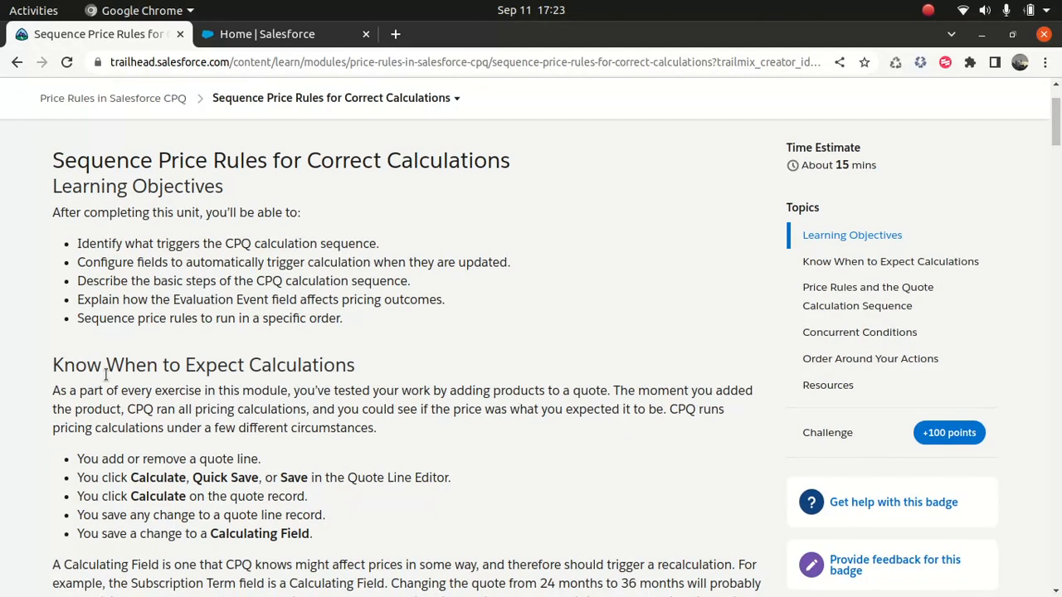
{"action": "scroll", "coordinate": [107, 378], "scroll_direction": "up", "scroll_amount": 2}
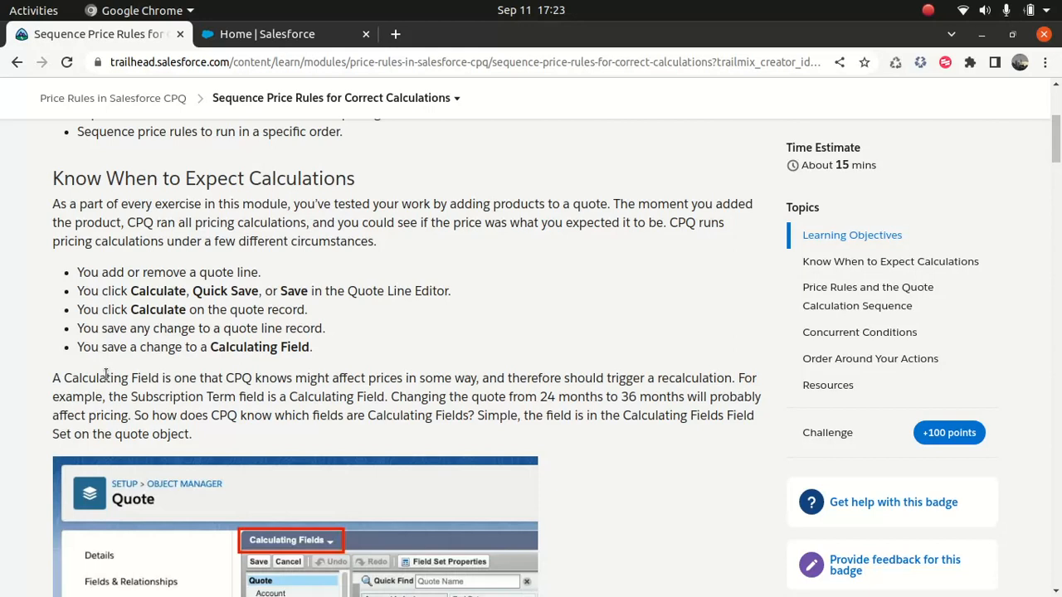
{"action": "scroll", "coordinate": [106, 374], "scroll_direction": "down", "scroll_amount": 2}
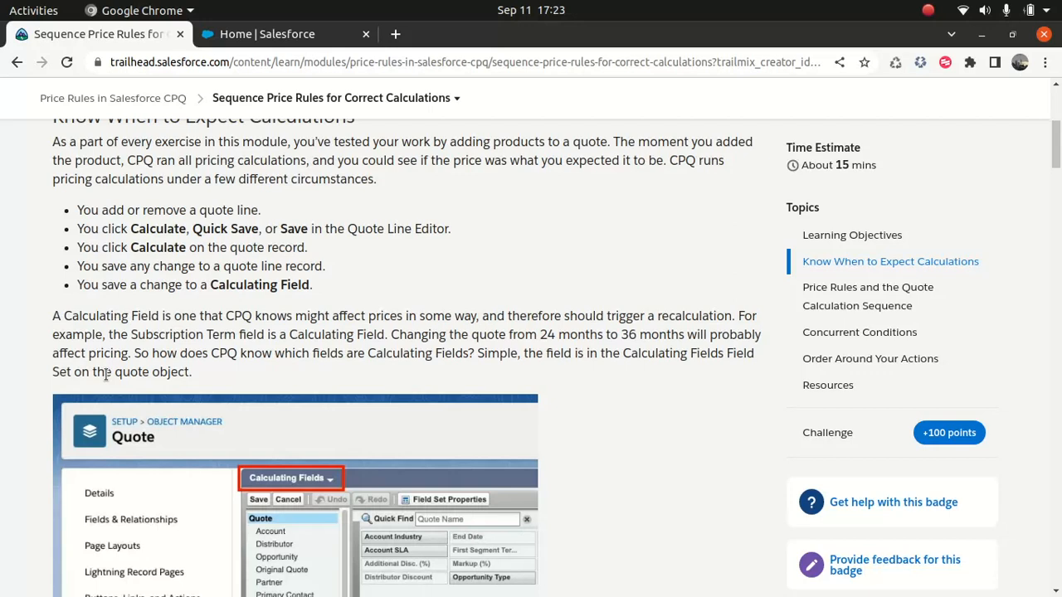
{"action": "left_click_drag", "start_coordinate": [385, 334], "coordinate": [529, 332]}
{"action": "left_click", "coordinate": [528, 332]}
- Switch to the Salesforce org, dismiss the notification request, and open the Quote object by searching Object Manager for "qu"
{"action": "left_click", "coordinate": [311, 38]}
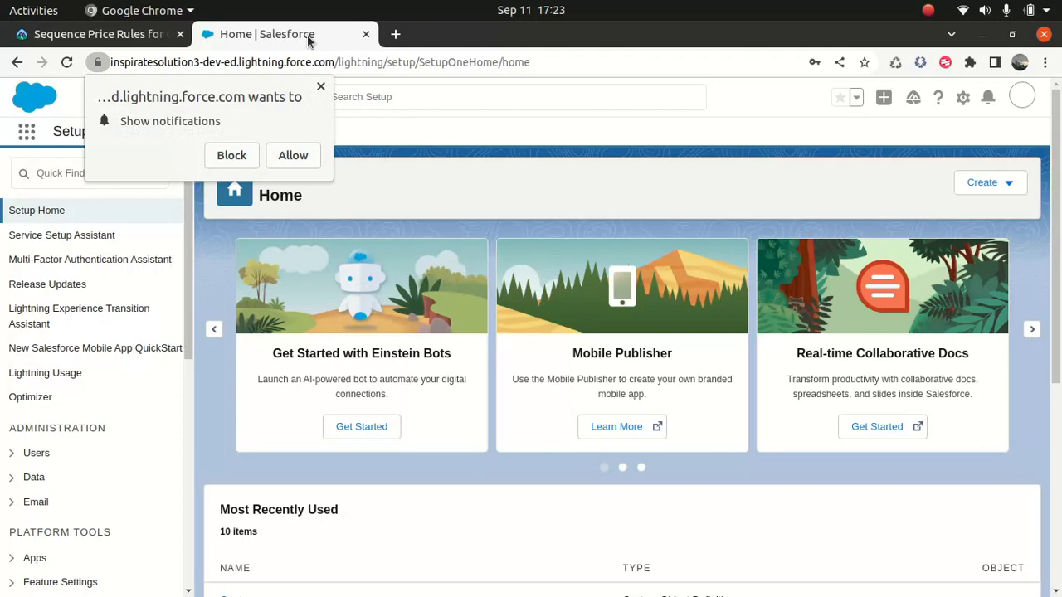
{"action": "left_click", "coordinate": [321, 87]}
{"action": "left_click", "coordinate": [212, 132]}
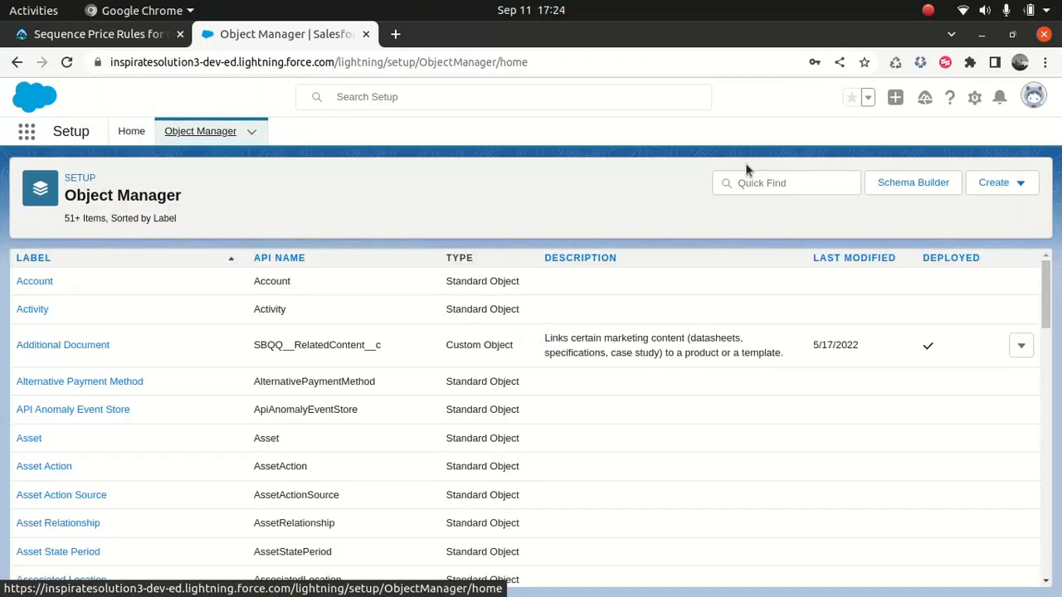
{"action": "left_click", "coordinate": [773, 186]}
{"action": "type", "text": "qu"}
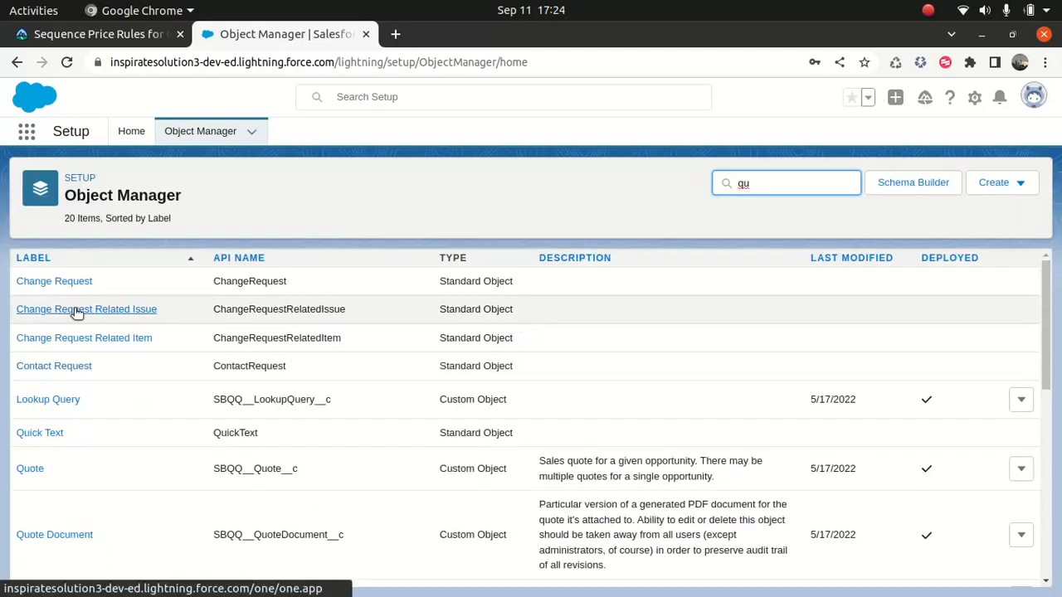
{"action": "left_click", "coordinate": [29, 469]}
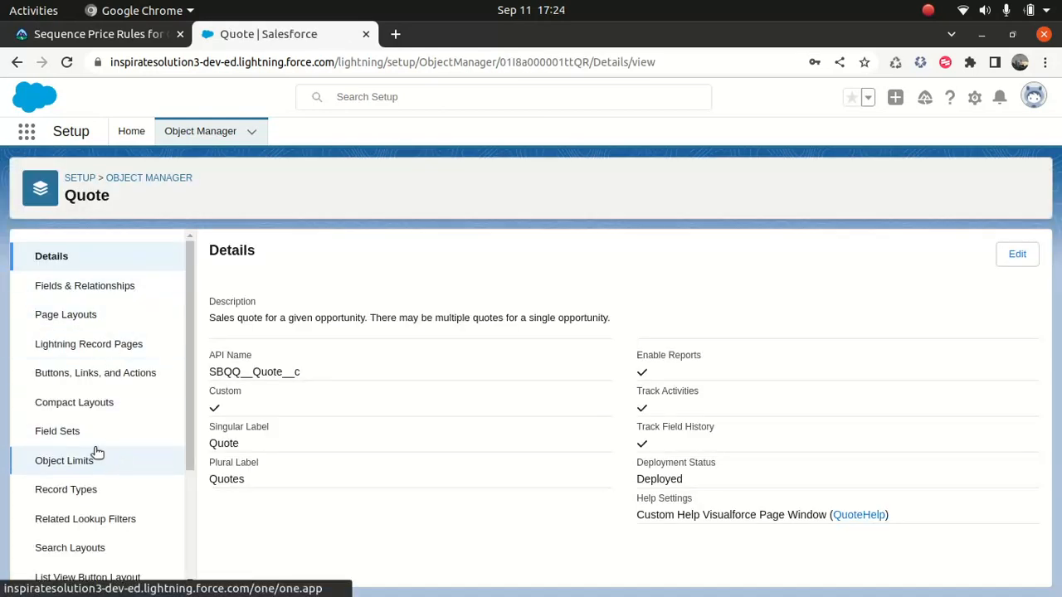
- Open the Quote object's Calculating Fields field set for editing and compare it with the Trailhead unit
{"action": "left_click", "coordinate": [78, 432]}
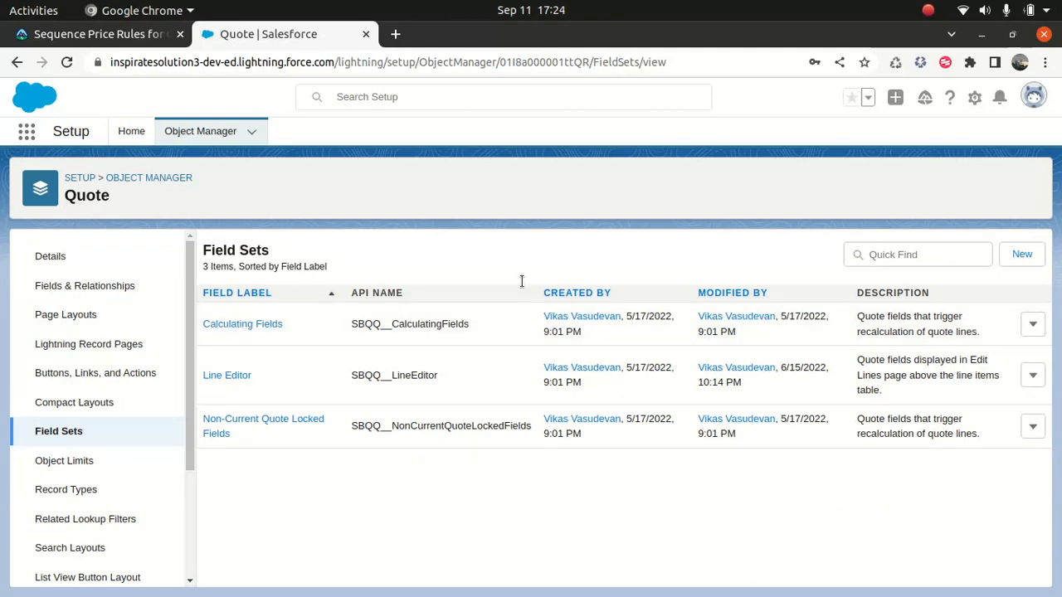
{"action": "left_click", "coordinate": [1033, 325]}
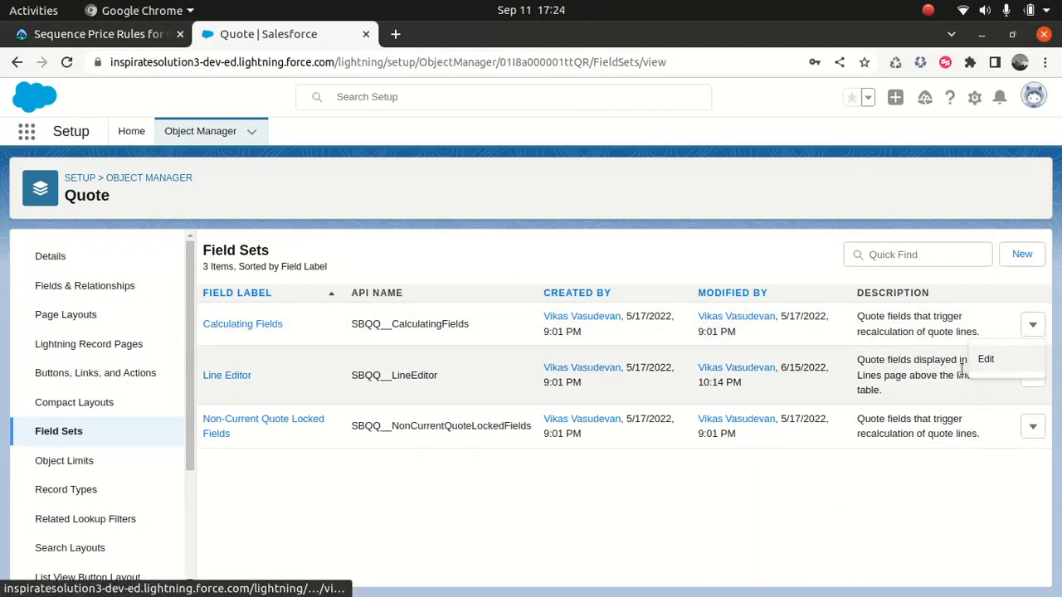
{"action": "left_click", "coordinate": [985, 361]}
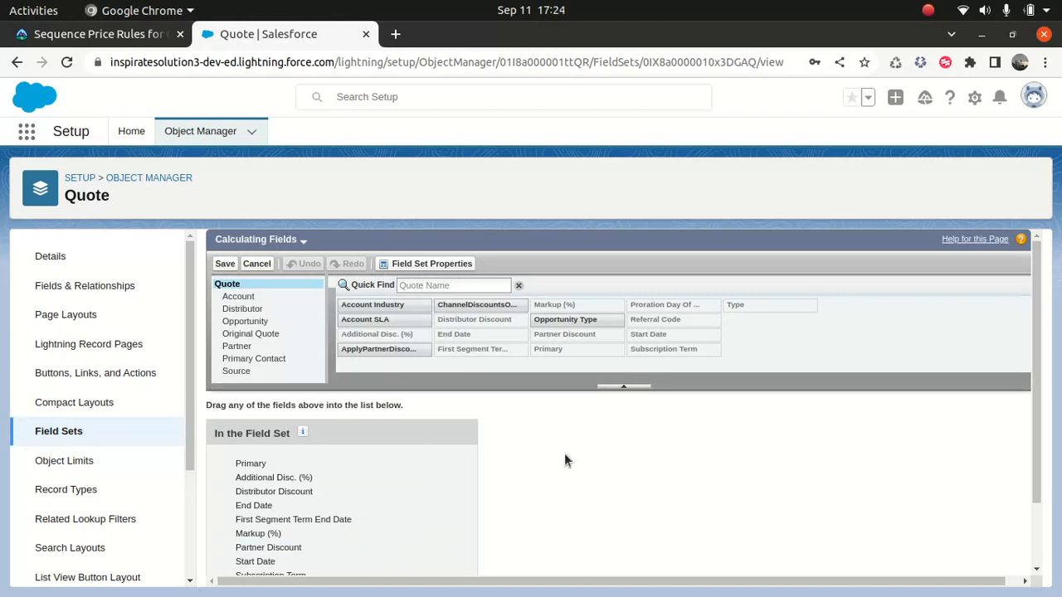
{"action": "left_click", "coordinate": [109, 36]}
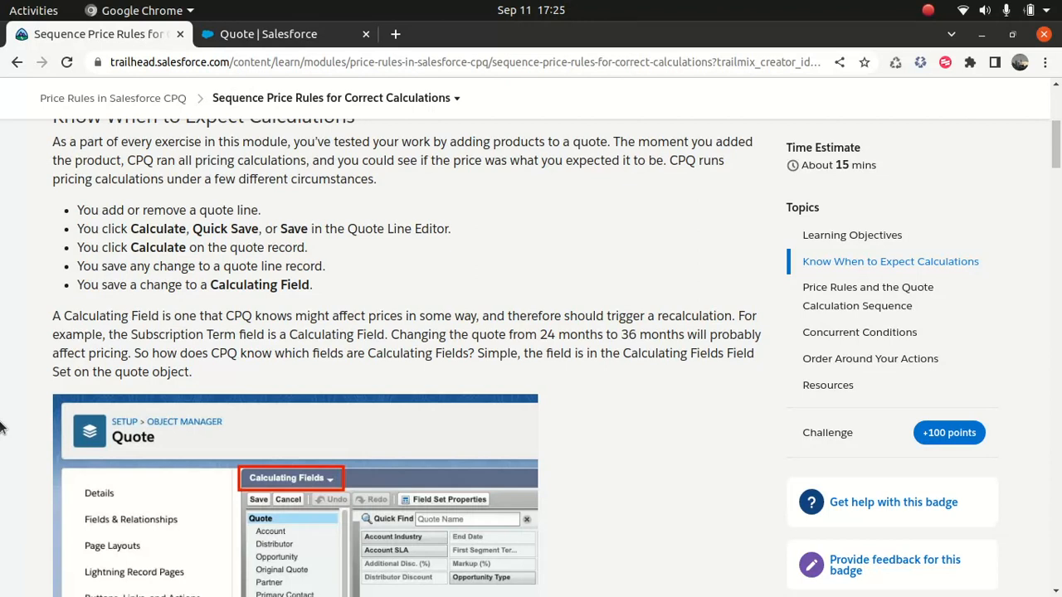
{"action": "left_click", "coordinate": [290, 38]}
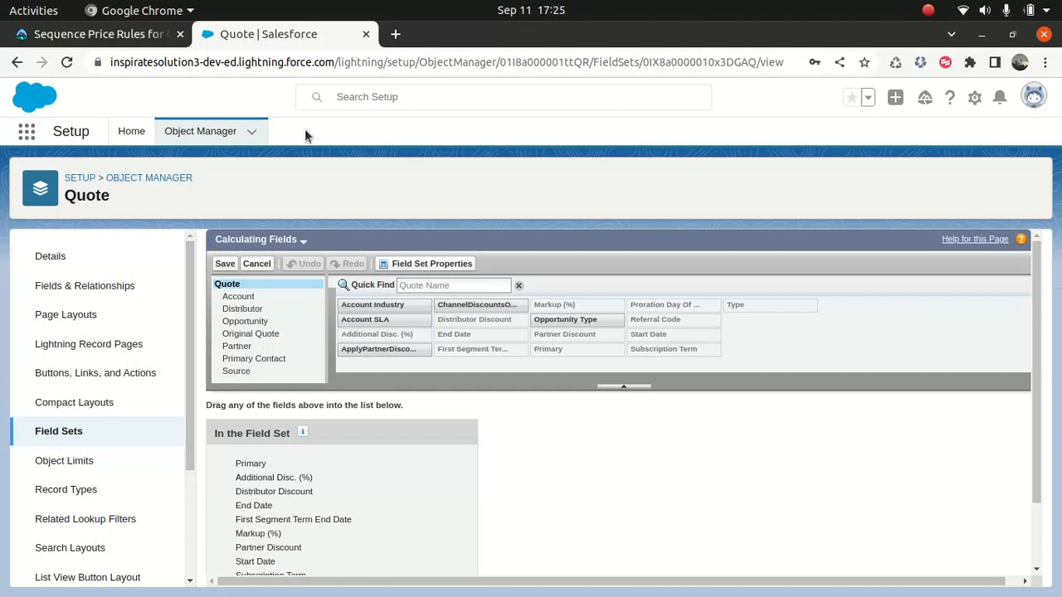
- Find Price Rules through an app search for "price" and open the "Industry combined price rule" record for editing
{"action": "left_click", "coordinate": [26, 130]}
{"action": "type", "text": "price"}
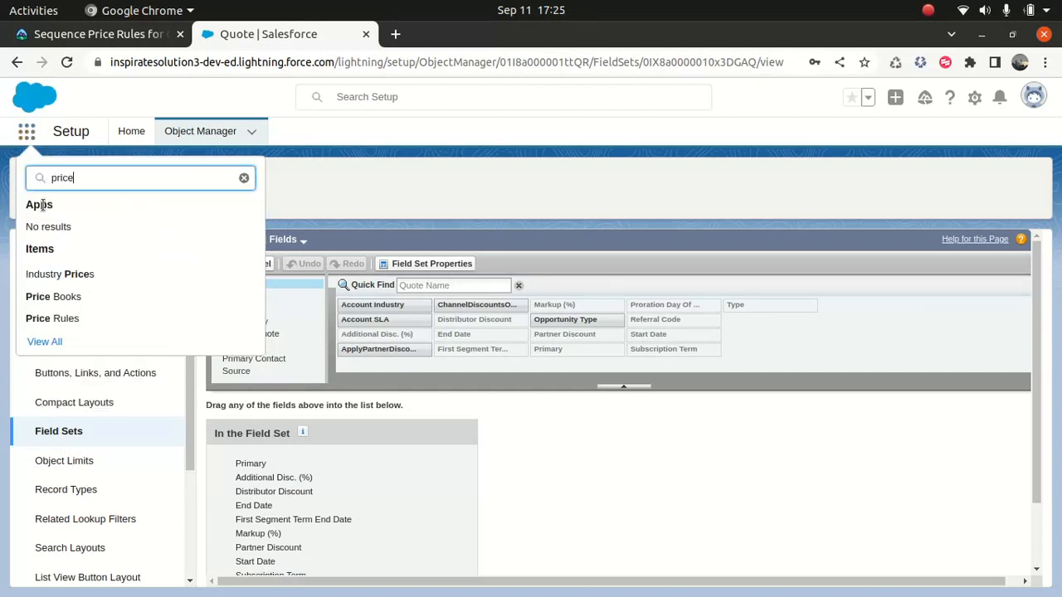
{"action": "left_click", "coordinate": [67, 320]}
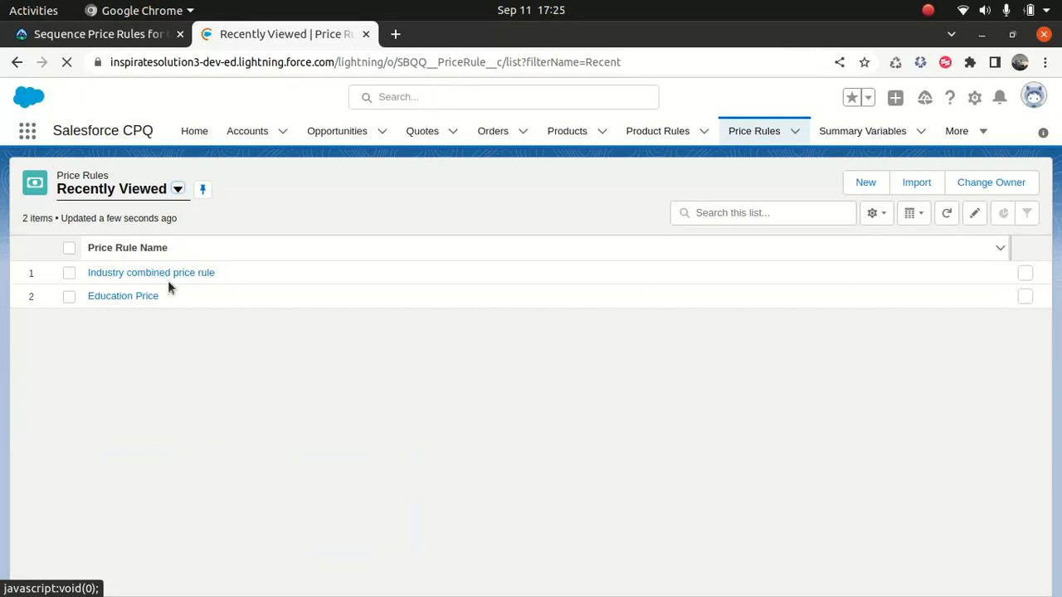
{"action": "left_click", "coordinate": [166, 274]}
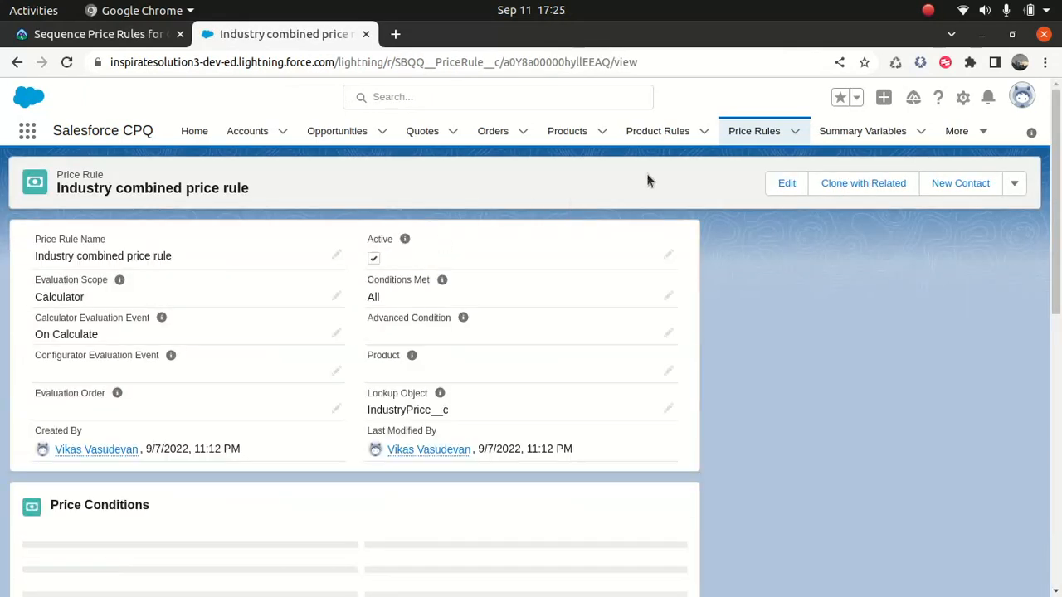
{"action": "left_click", "coordinate": [800, 183]}
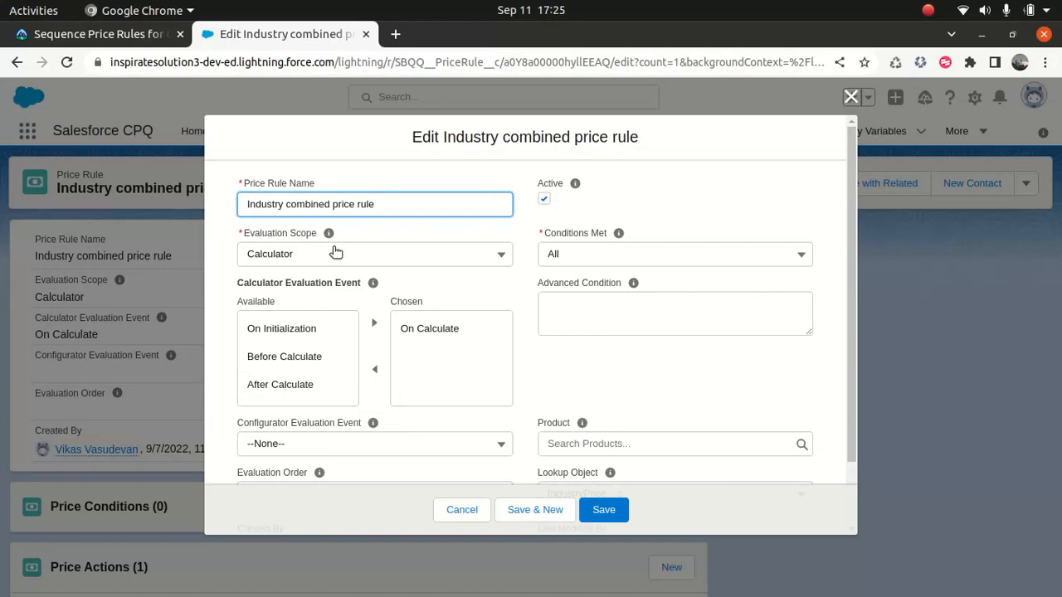
- Compare Trailhead's quote calculation sequence with the evaluation events offered in the price rule's edit form
{"action": "left_click", "coordinate": [126, 37]}
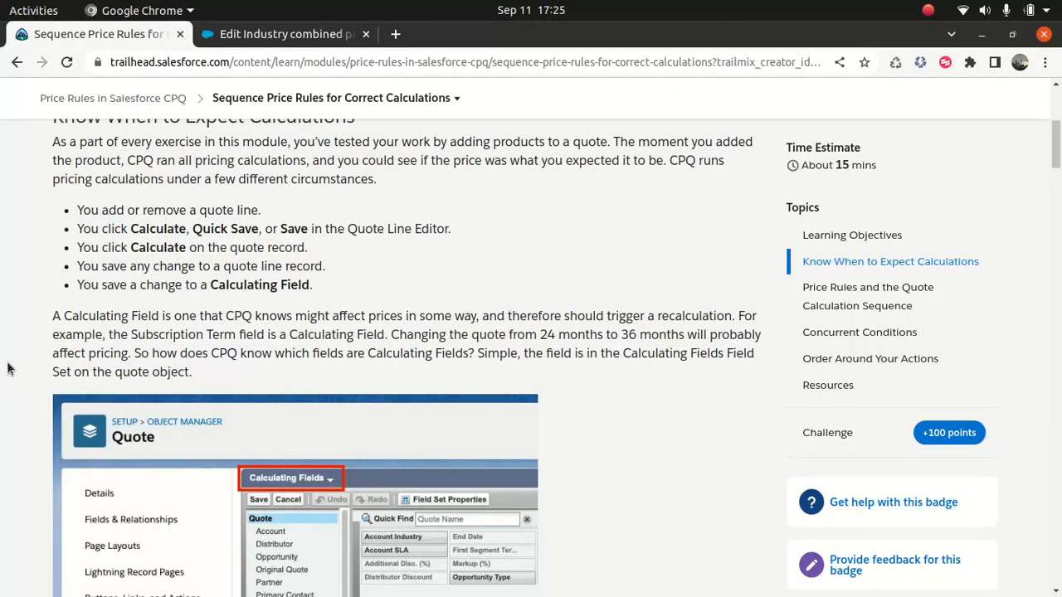
{"action": "scroll", "coordinate": [8, 369], "scroll_direction": "down", "scroll_amount": 10}
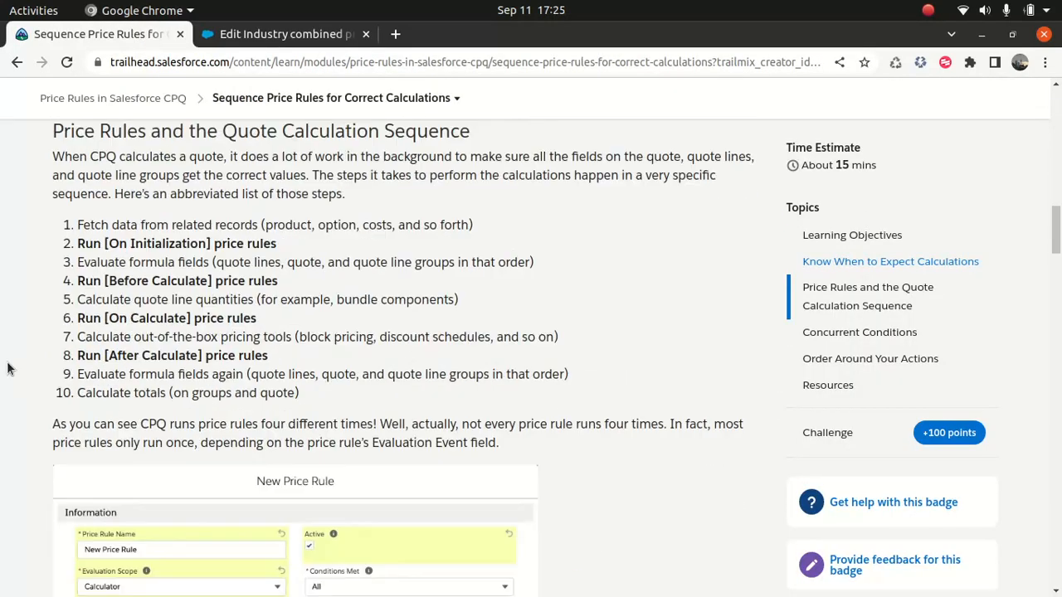
{"action": "scroll", "coordinate": [8, 369], "scroll_direction": "up", "scroll_amount": 2}
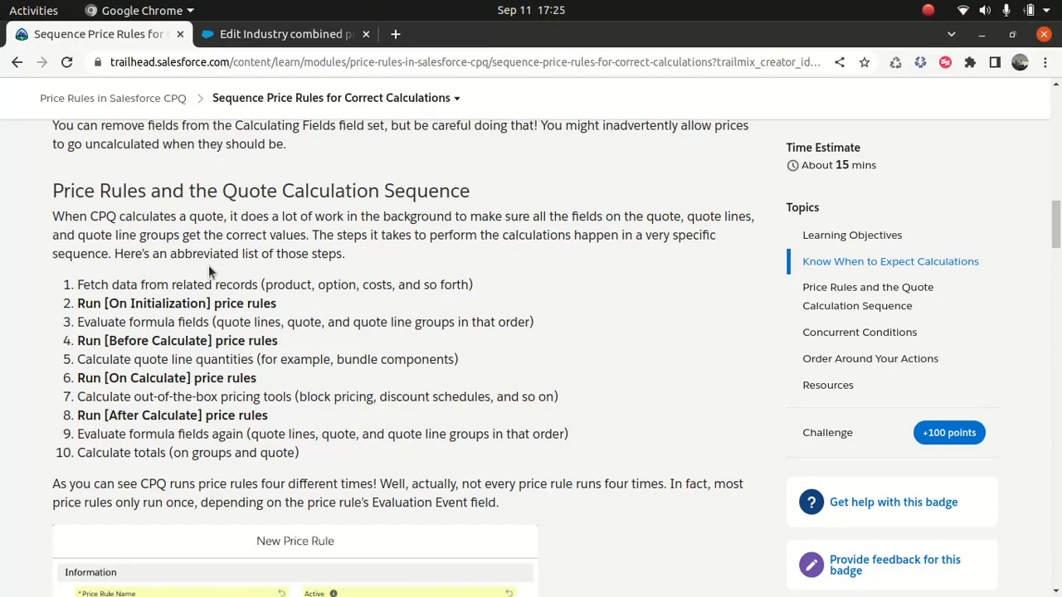
{"action": "left_click", "coordinate": [287, 38]}
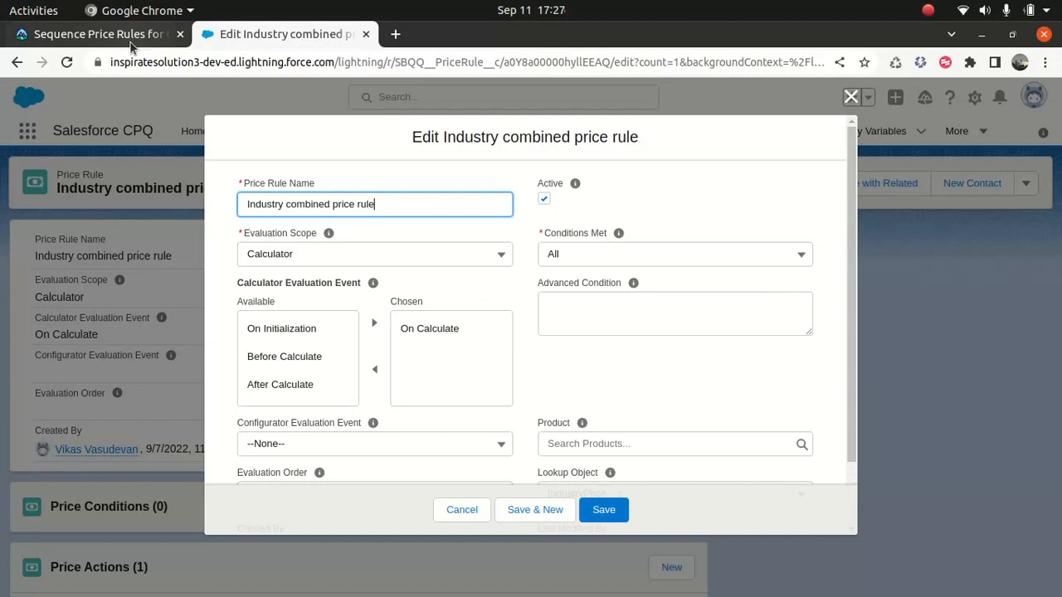
{"action": "left_click", "coordinate": [99, 34]}
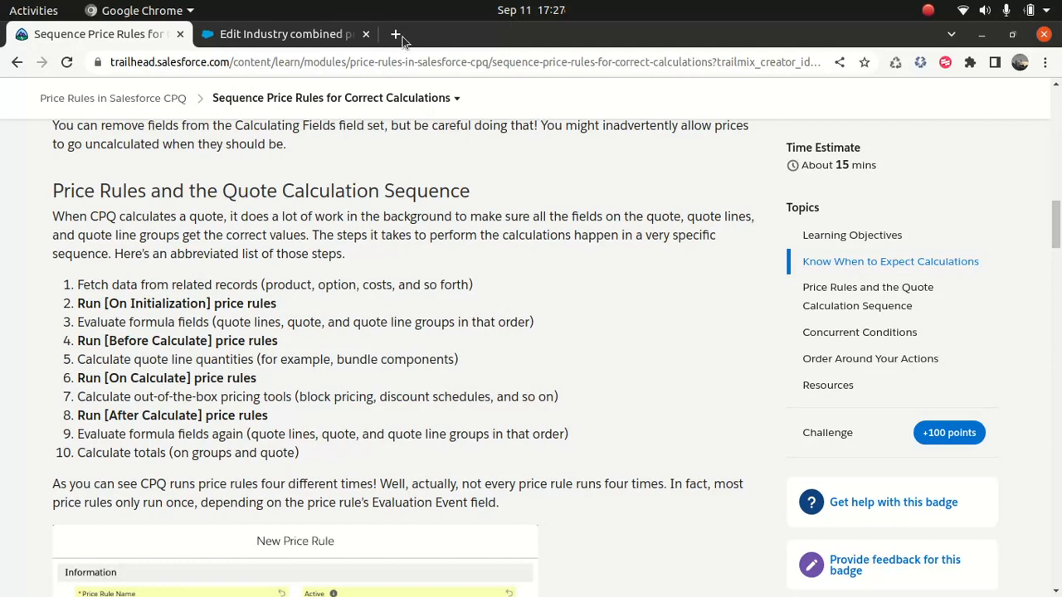
{"action": "left_click", "coordinate": [308, 35]}
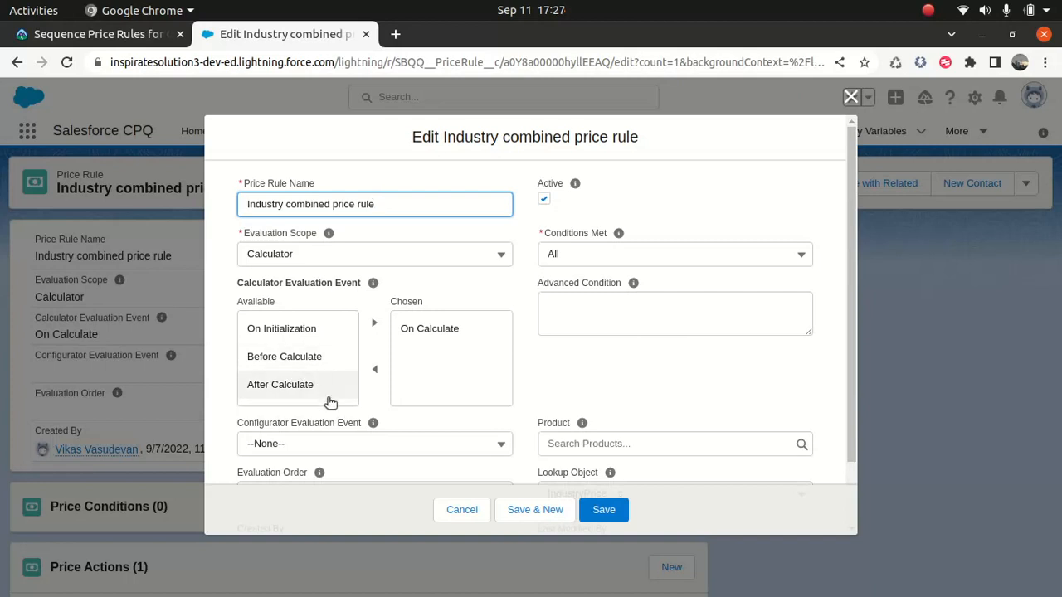
{"action": "left_click", "coordinate": [166, 37]}
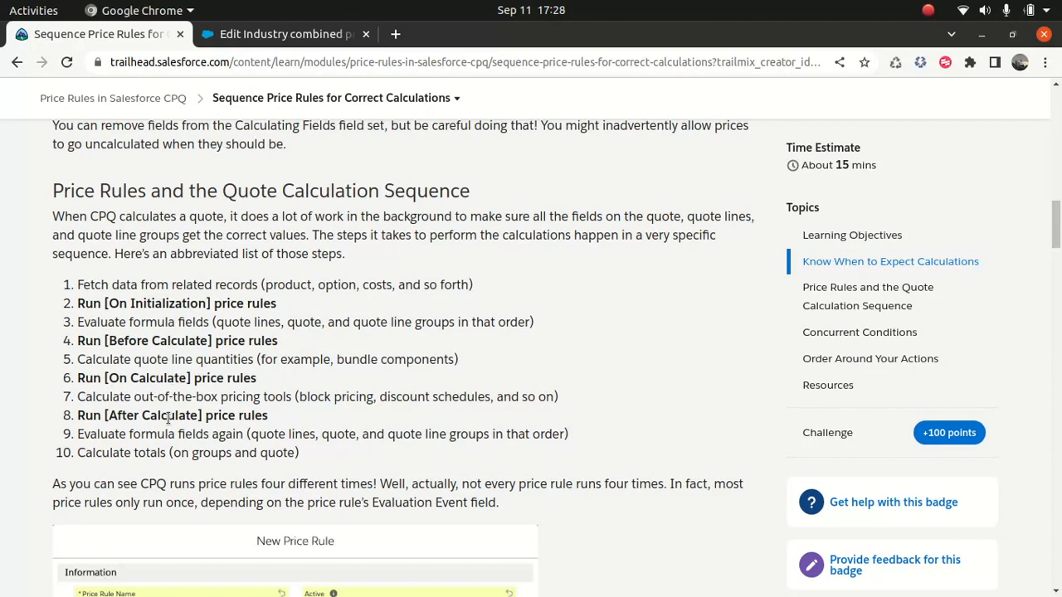
{"action": "left_click", "coordinate": [274, 34]}
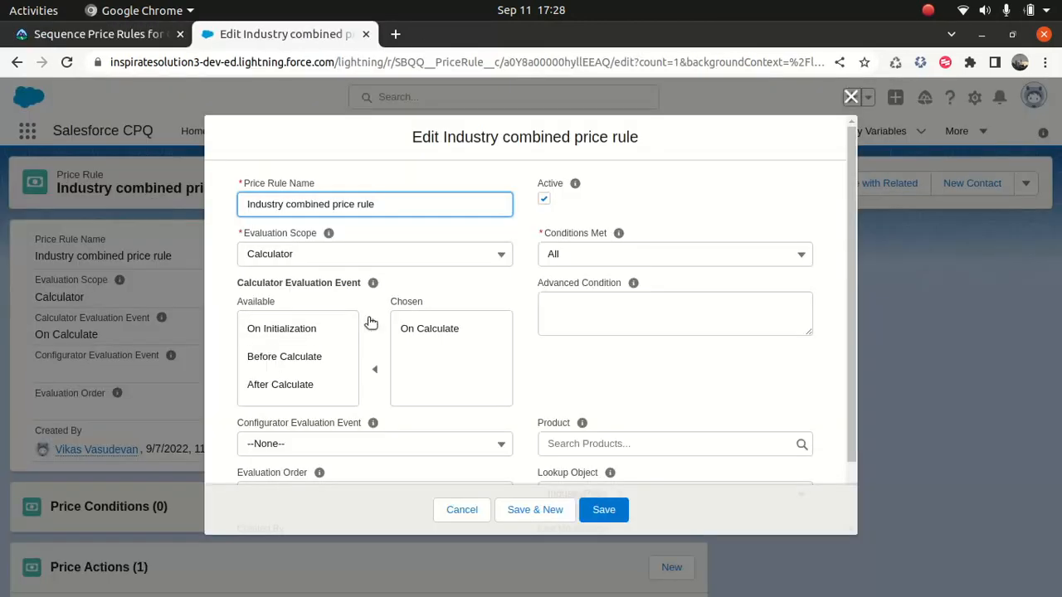
- Try adding On Initialization, After Calculate and Before Calculate to the price rule's chosen Calculator Evaluation Events
{"action": "left_click", "coordinate": [326, 327]}
{"action": "left_click", "coordinate": [375, 324]}
{"action": "left_click", "coordinate": [305, 350]}
{"action": "left_click", "coordinate": [375, 323]}
{"action": "left_click", "coordinate": [313, 328]}
{"action": "left_click", "coordinate": [372, 325]}
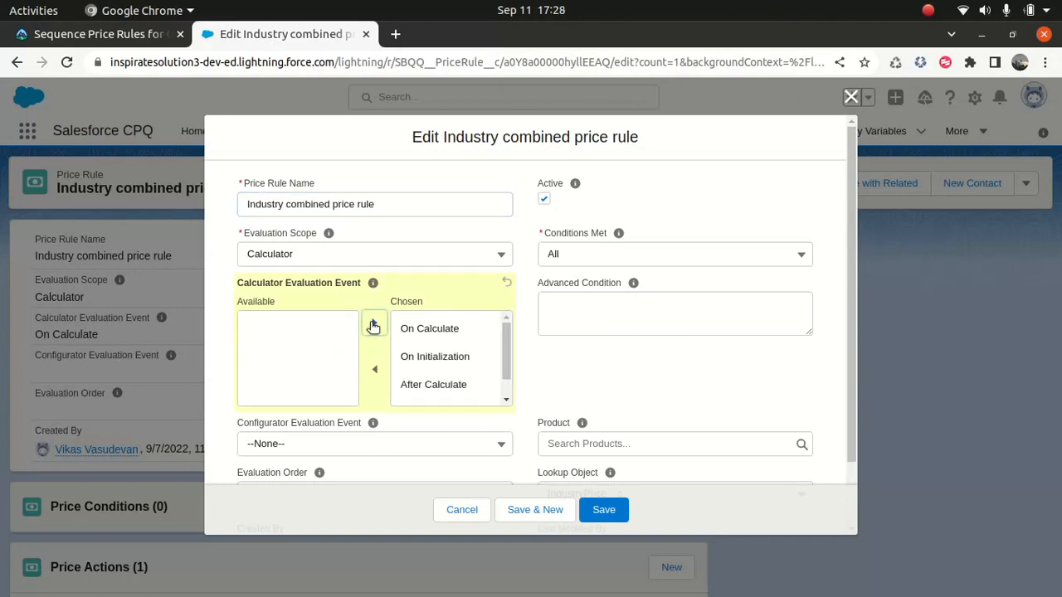
- Review Trailhead's calculation sequence list and its guidance on choosing a price rule's Evaluation Event
{"action": "left_click", "coordinate": [157, 37]}
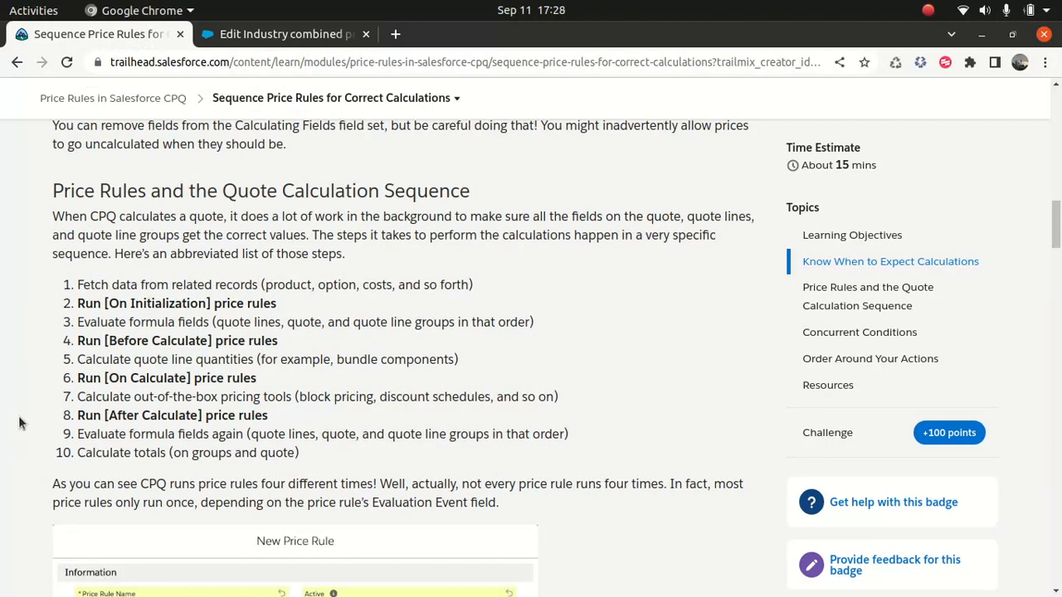
{"action": "scroll", "coordinate": [20, 423], "scroll_direction": "down", "scroll_amount": 4}
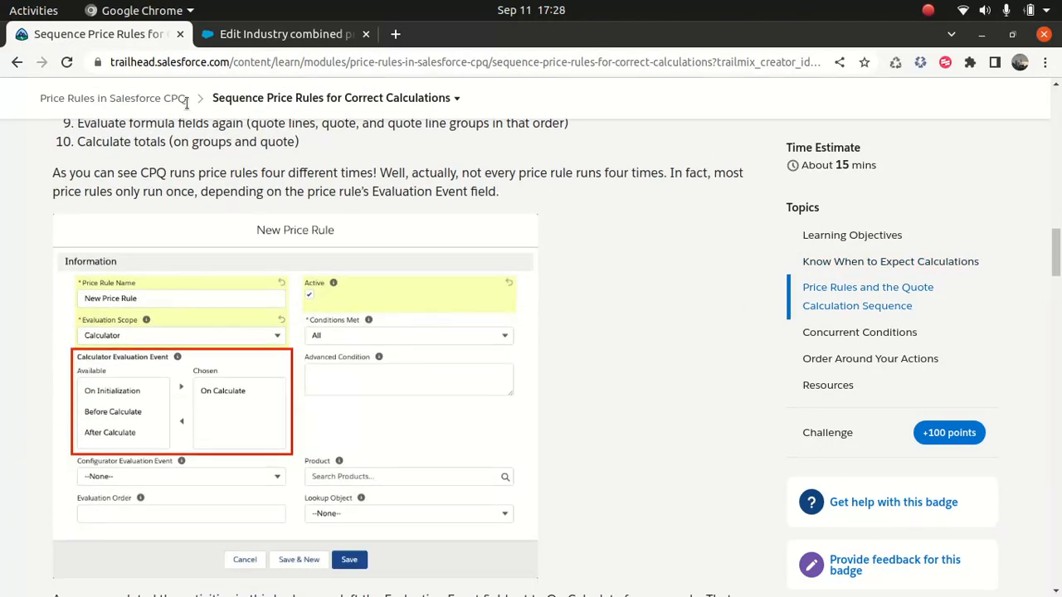
{"action": "left_click", "coordinate": [264, 37]}
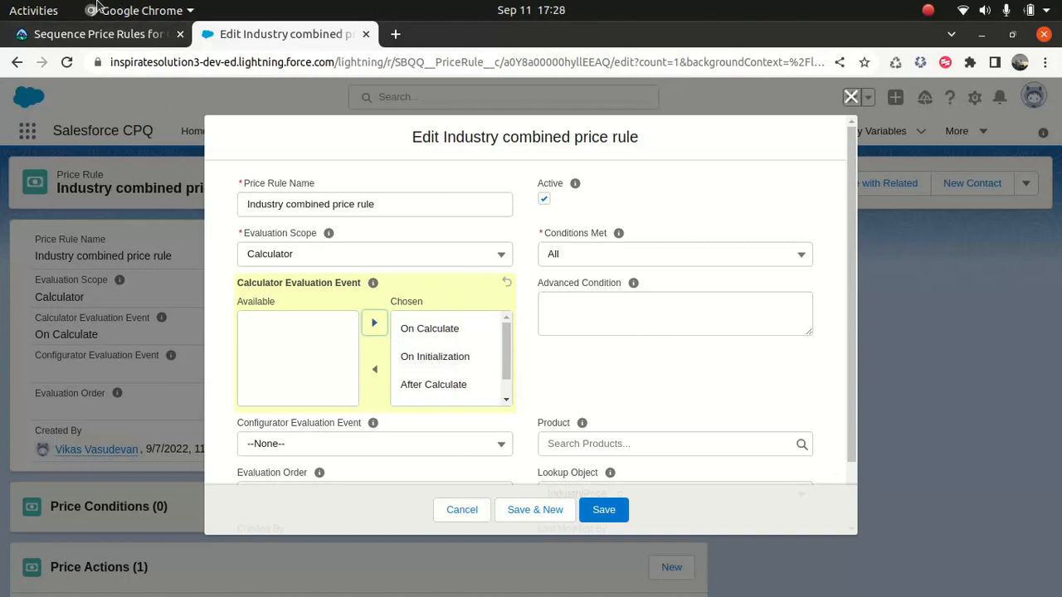
{"action": "left_click", "coordinate": [83, 33]}
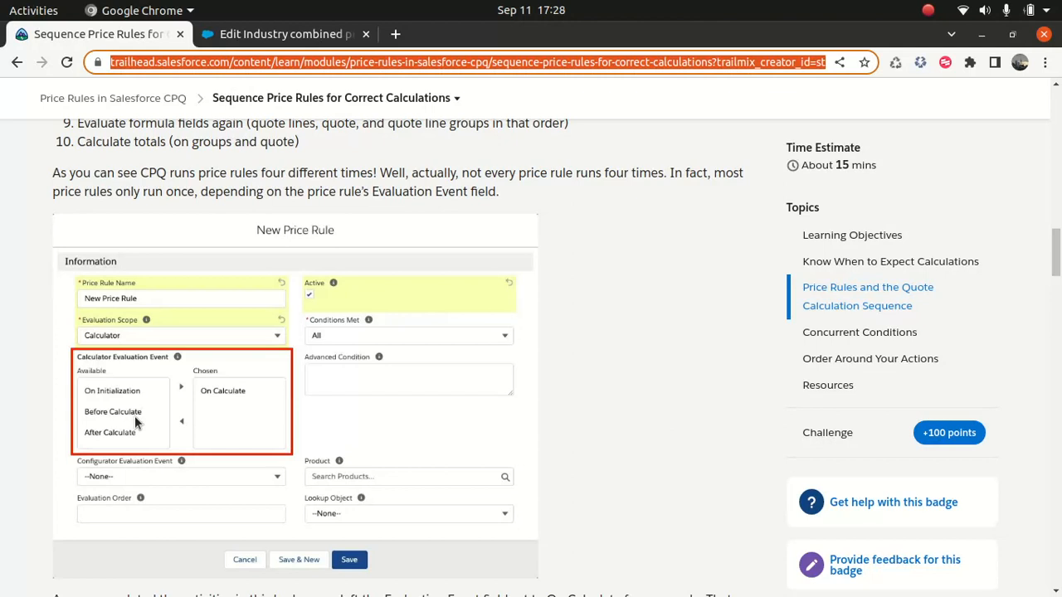
{"action": "left_click_drag", "start_coordinate": [1058, 258], "coordinate": [1058, 227]}
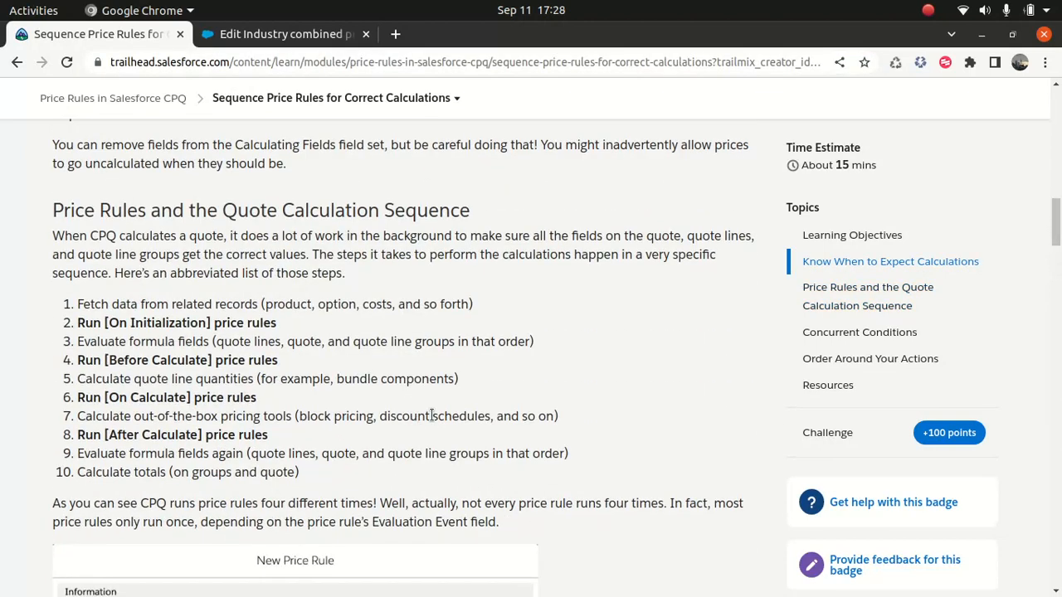
{"action": "scroll", "coordinate": [431, 415], "scroll_direction": "down", "scroll_amount": 1}
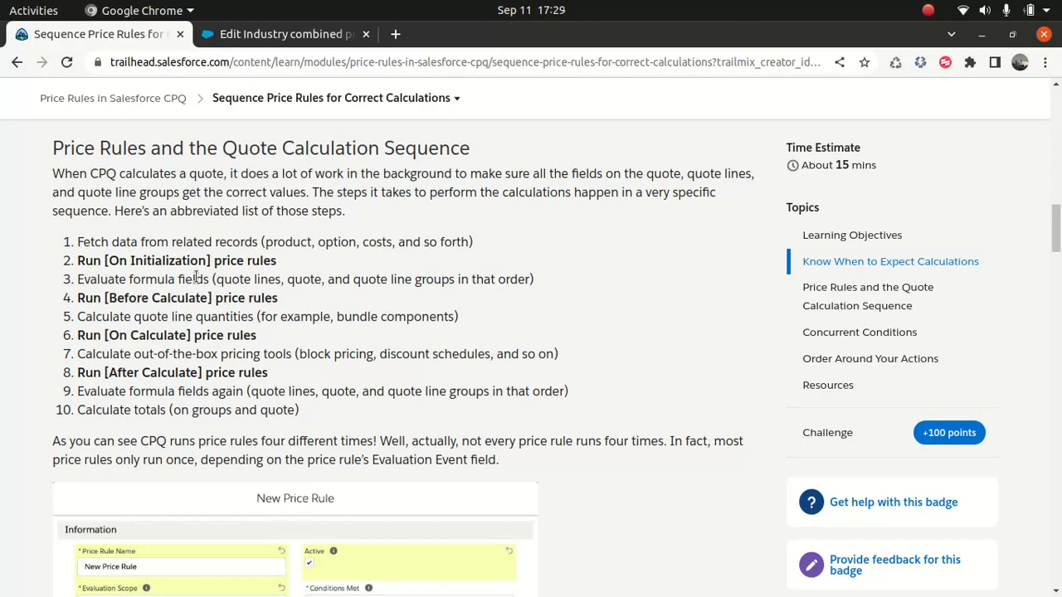
{"action": "left_click", "coordinate": [470, 382]}
{"action": "scroll", "coordinate": [470, 382], "scroll_direction": "down", "scroll_amount": 5}
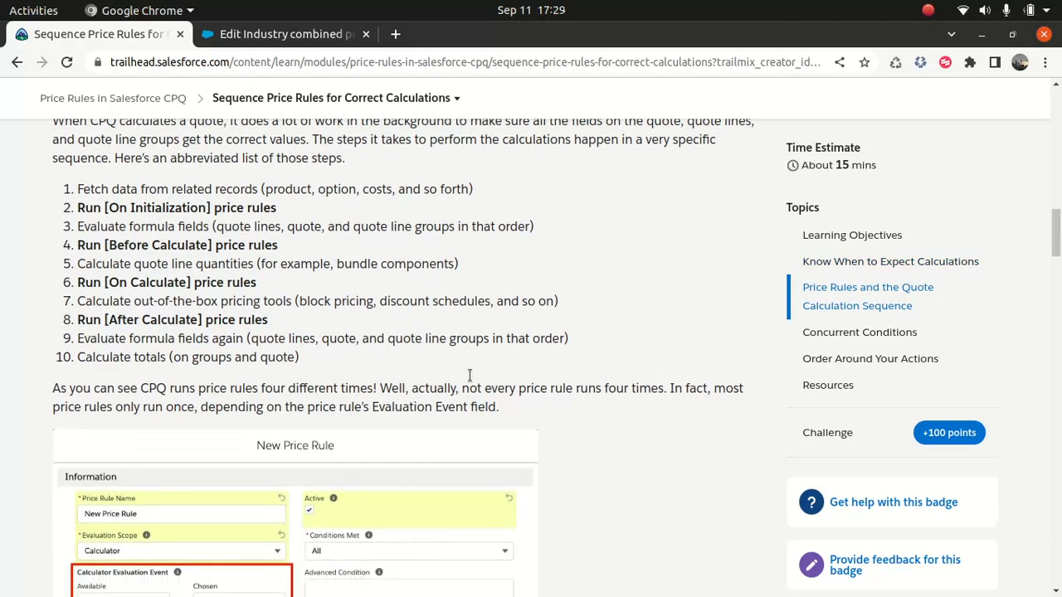
{"action": "scroll", "coordinate": [469, 381], "scroll_direction": "down", "scroll_amount": 1}
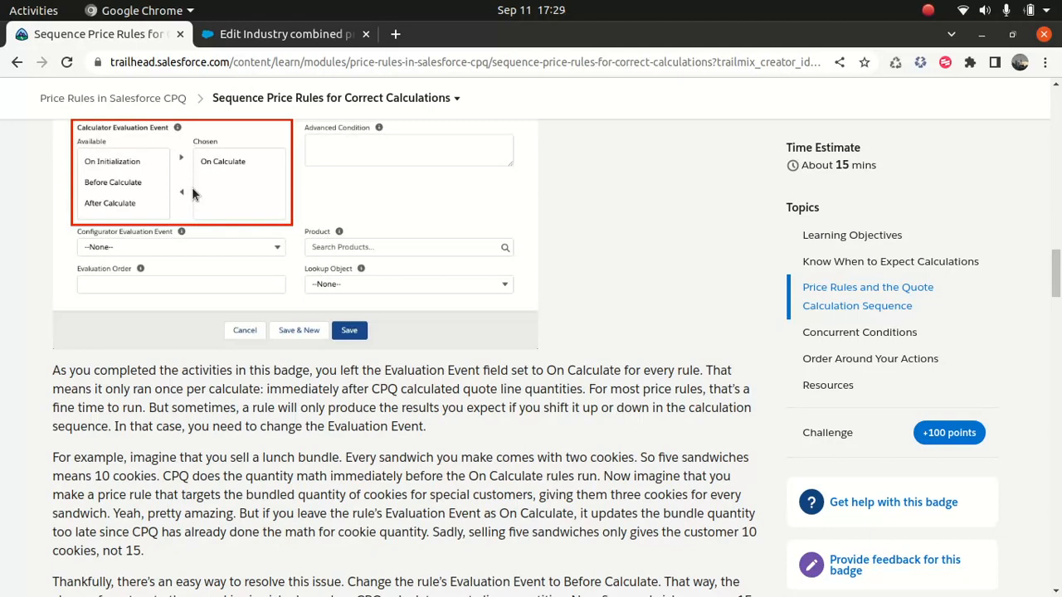
- Return to the Salesforce price rule and close its edit form without saving the evaluation event changes
{"action": "left_click", "coordinate": [292, 34]}
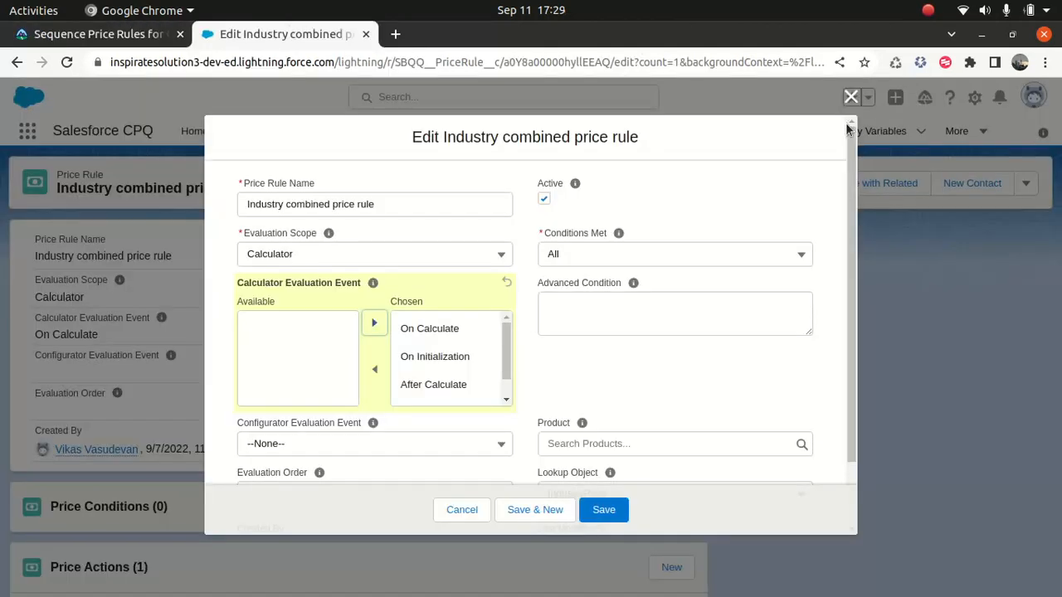
{"action": "left_click", "coordinate": [851, 97]}
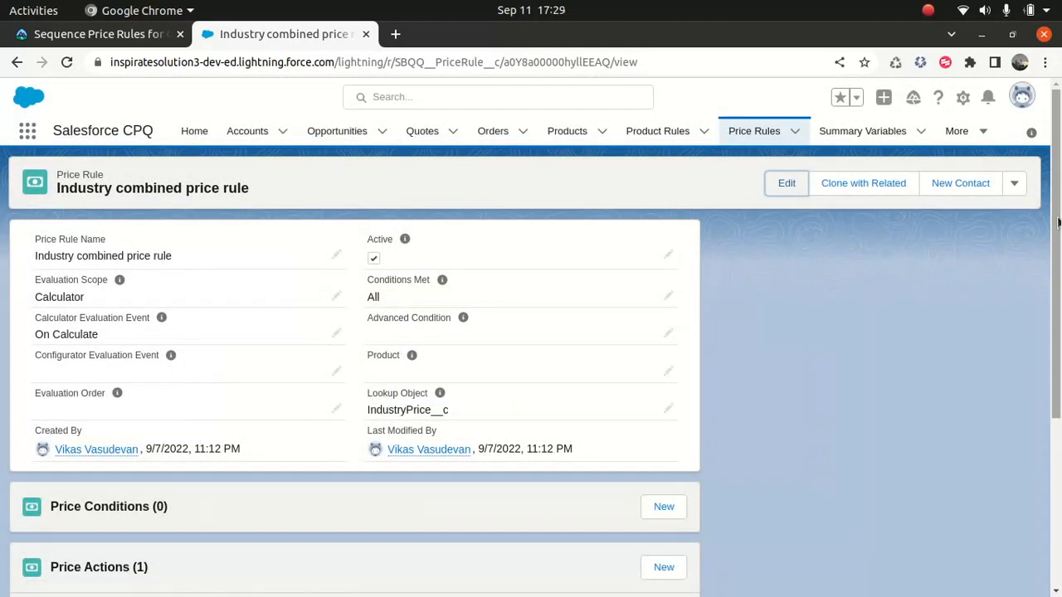
- Open the Industry combined price rule's list price action for editing, examine its Order field, and close the form without saving
{"action": "scroll", "coordinate": [1058, 223], "scroll_direction": "down", "scroll_amount": 3}
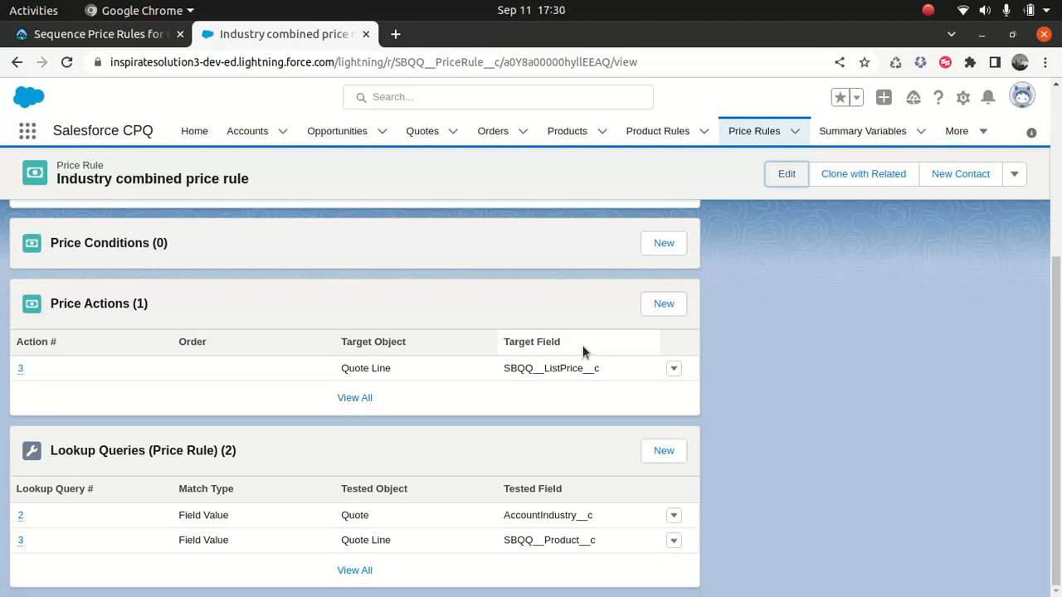
{"action": "left_click", "coordinate": [674, 370]}
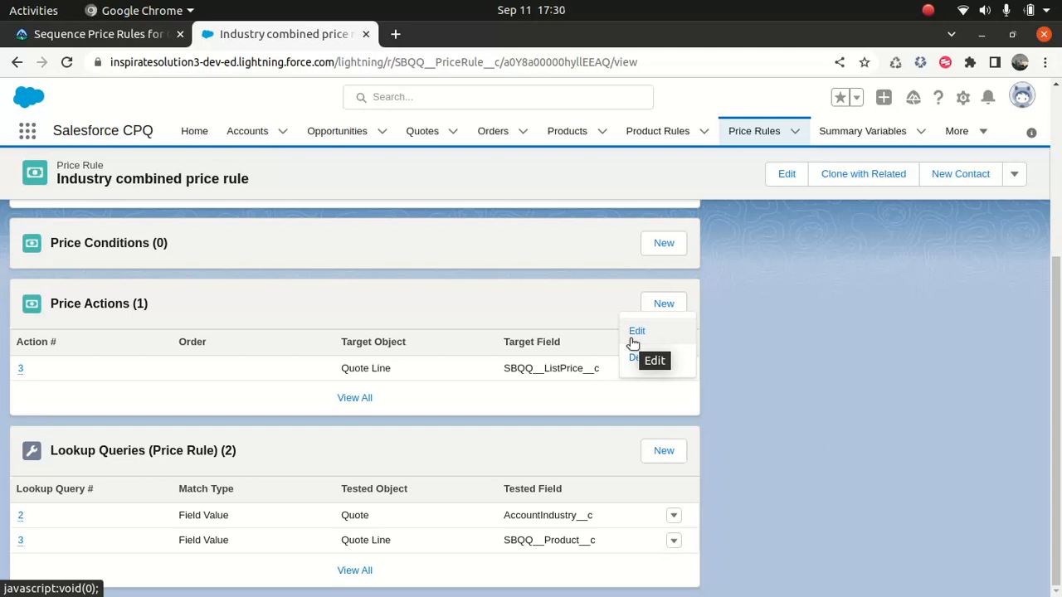
{"action": "left_click", "coordinate": [499, 306]}
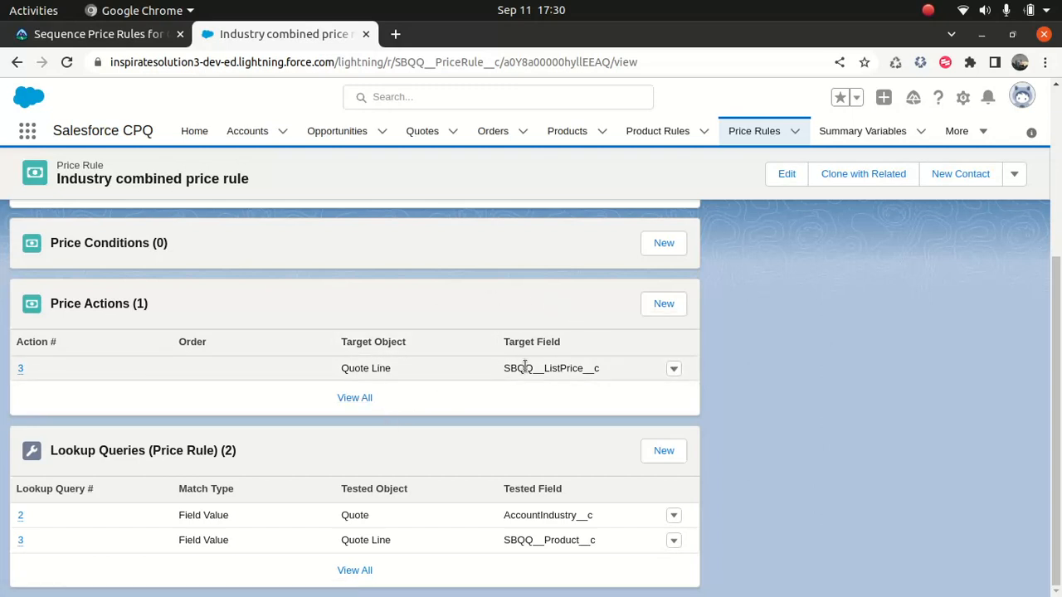
{"action": "left_click", "coordinate": [674, 368]}
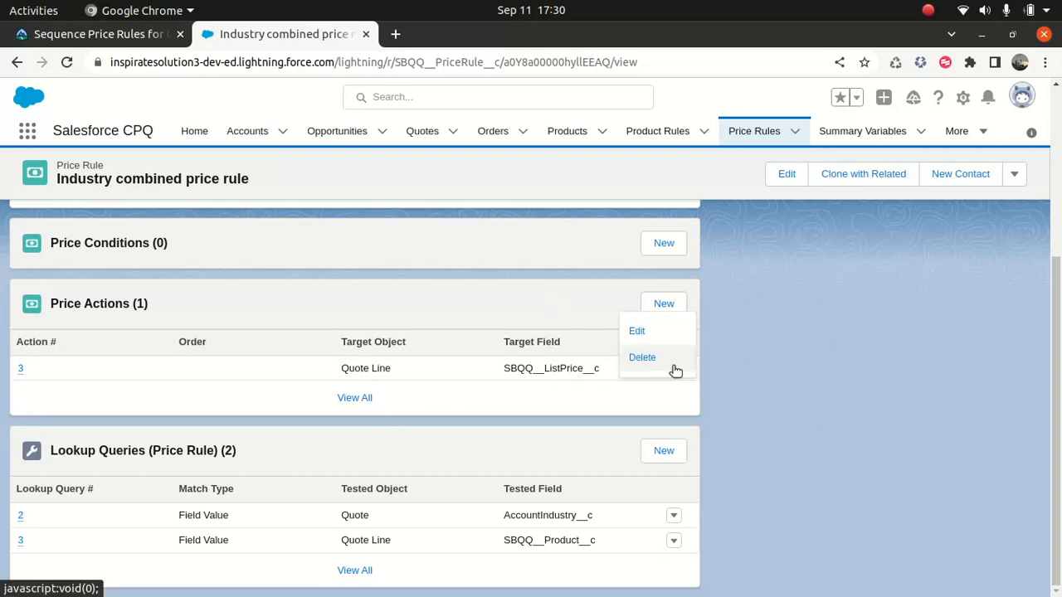
{"action": "left_click", "coordinate": [637, 329]}
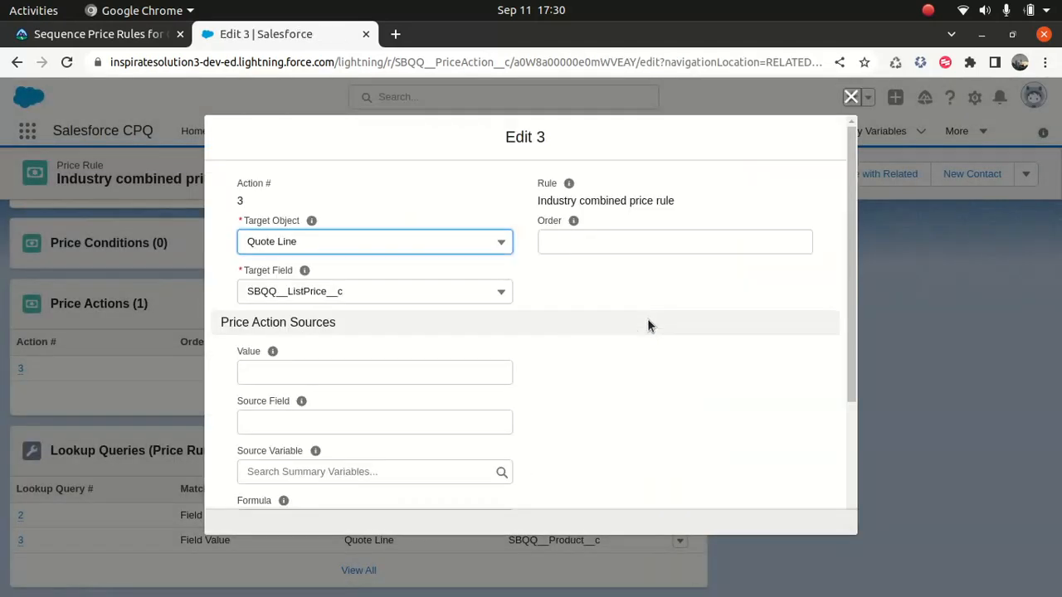
{"action": "mouse_move", "coordinate": [574, 224]}
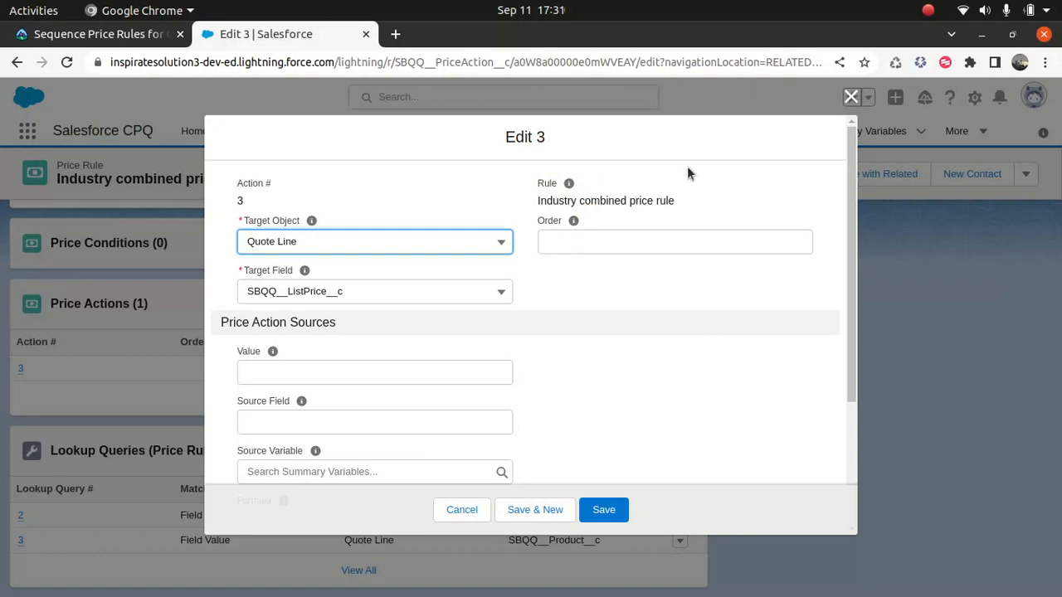
{"action": "left_click", "coordinate": [846, 99]}
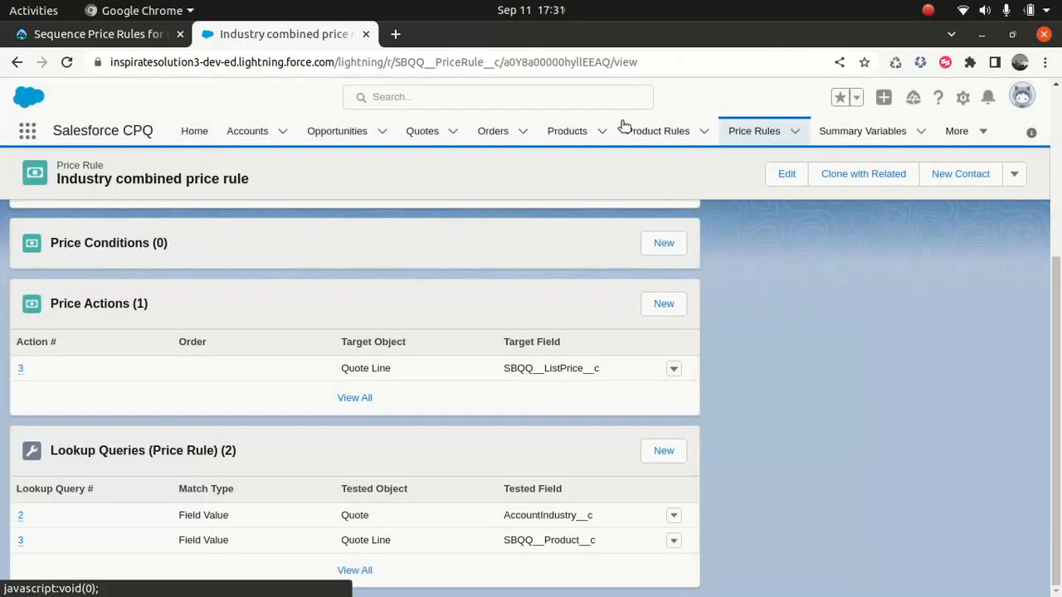
- Read Trailhead's sections on evaluation events, Concurrent Conditions and Order Around Your Actions, and compare the action ordering with the Salesforce price rule
{"action": "left_click", "coordinate": [125, 34]}
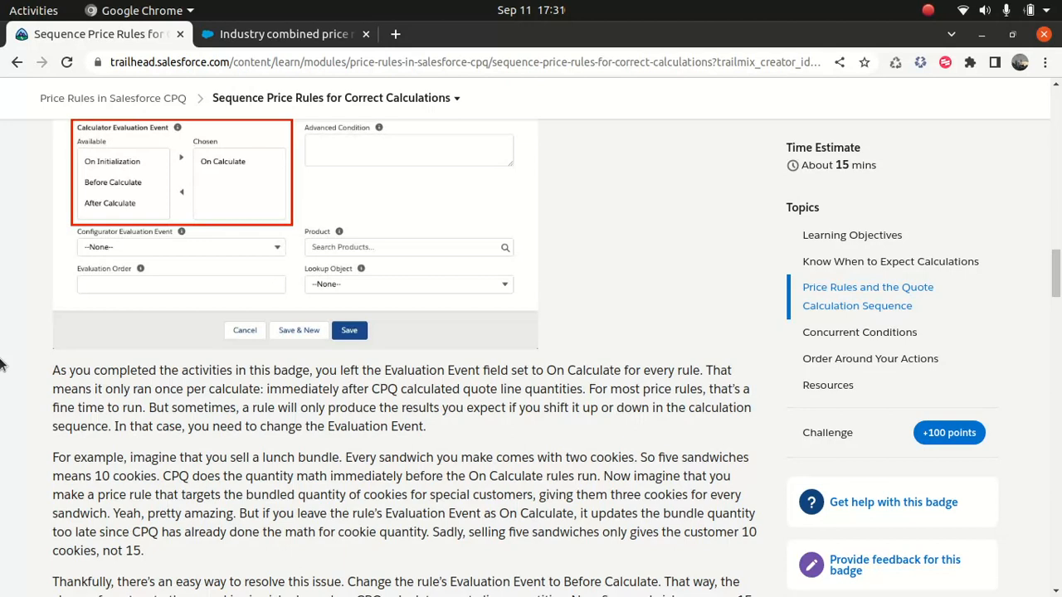
{"action": "scroll", "coordinate": [2, 363], "scroll_direction": "down", "scroll_amount": 5}
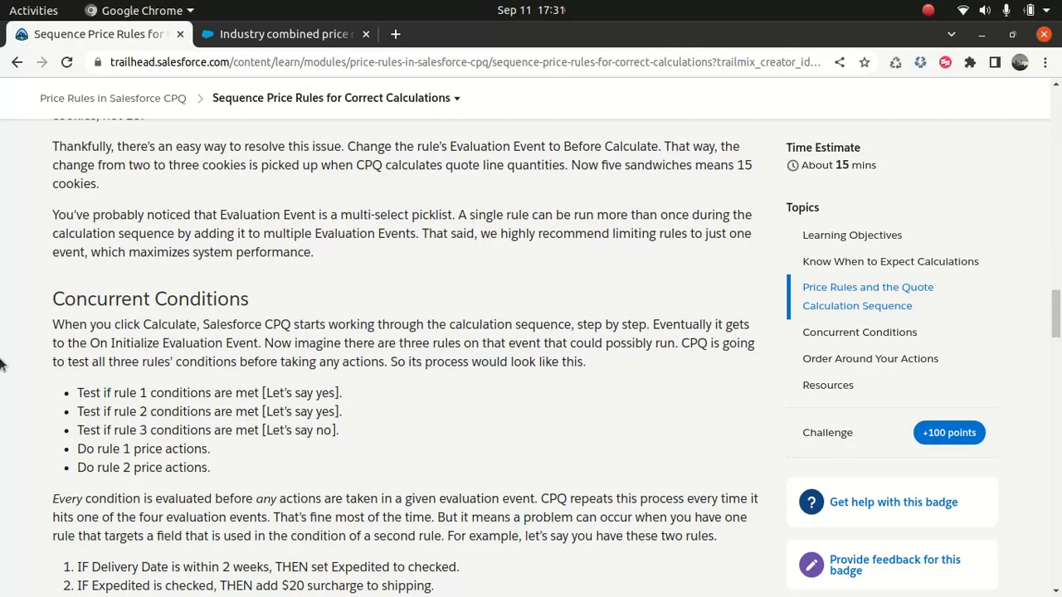
{"action": "scroll", "coordinate": [1, 363], "scroll_direction": "up", "scroll_amount": 4}
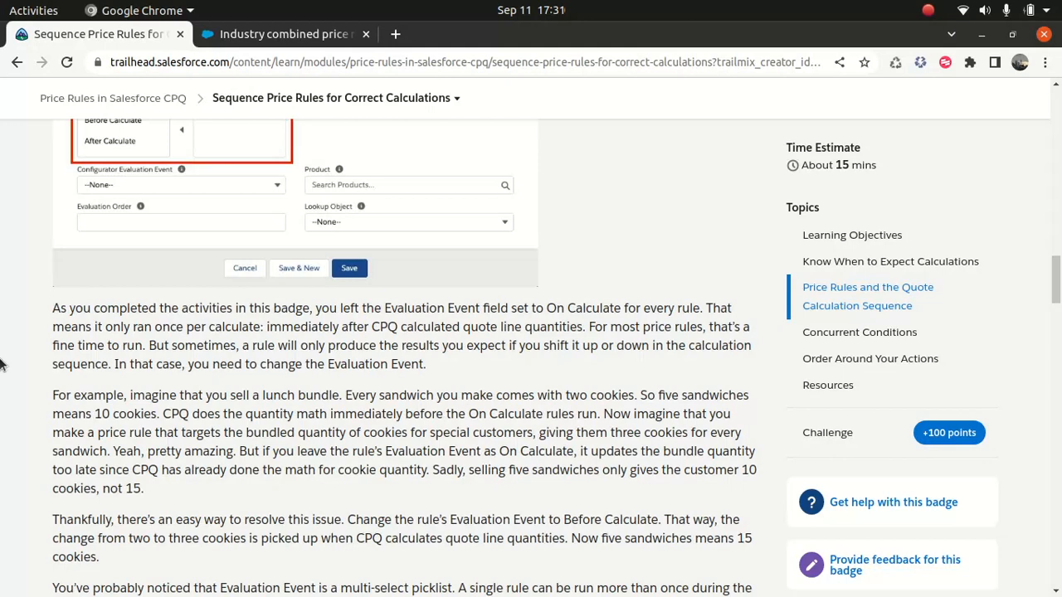
{"action": "scroll", "coordinate": [2, 363], "scroll_direction": "down", "scroll_amount": 10}
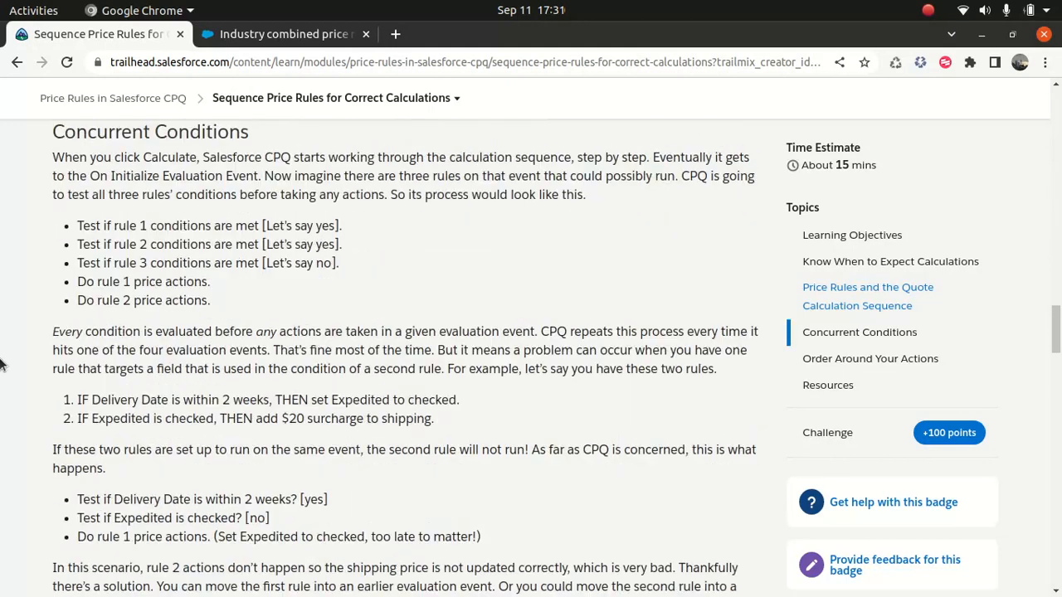
{"action": "scroll", "coordinate": [1, 363], "scroll_direction": "down", "scroll_amount": 10}
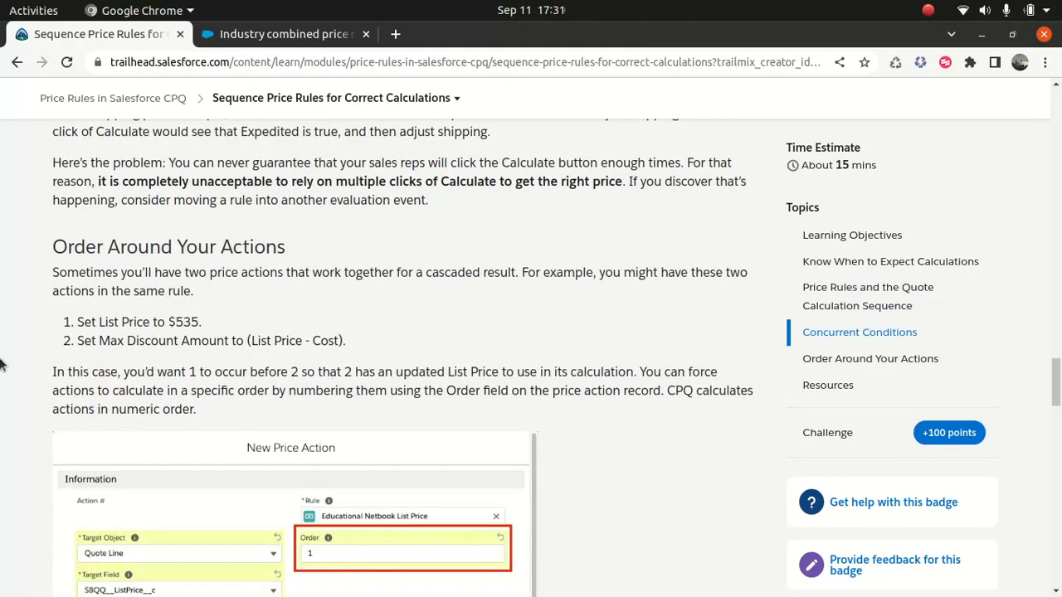
{"action": "scroll", "coordinate": [2, 364], "scroll_direction": "down", "scroll_amount": 5}
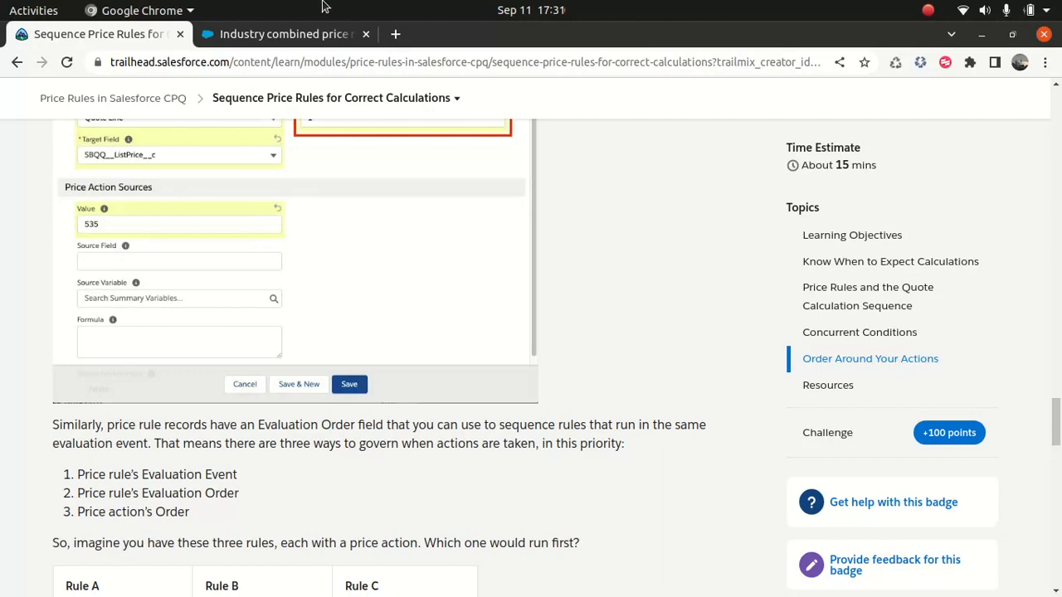
{"action": "left_click", "coordinate": [277, 34]}
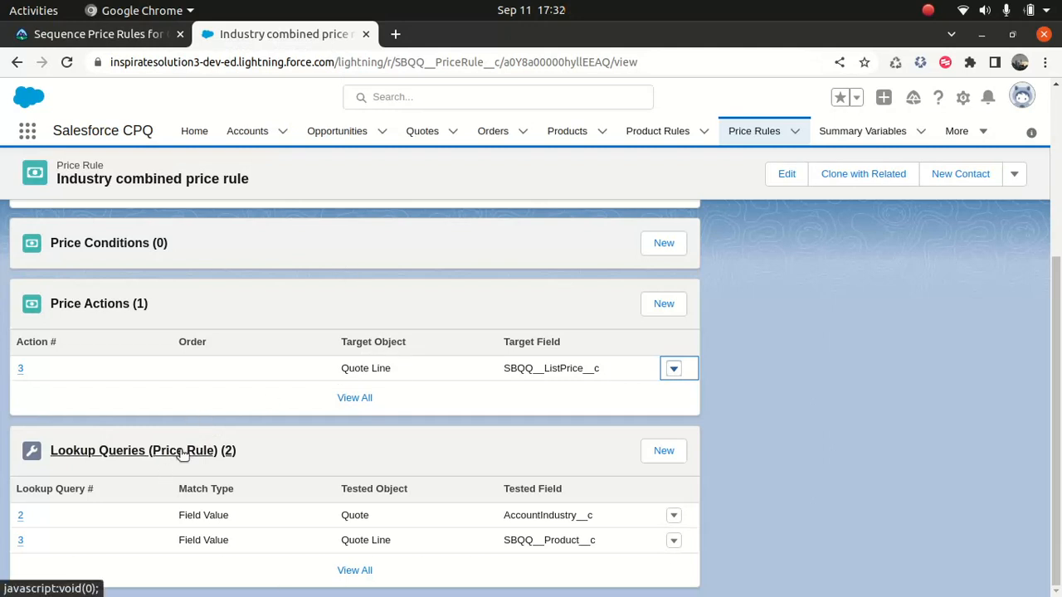
{"action": "left_click", "coordinate": [146, 38]}
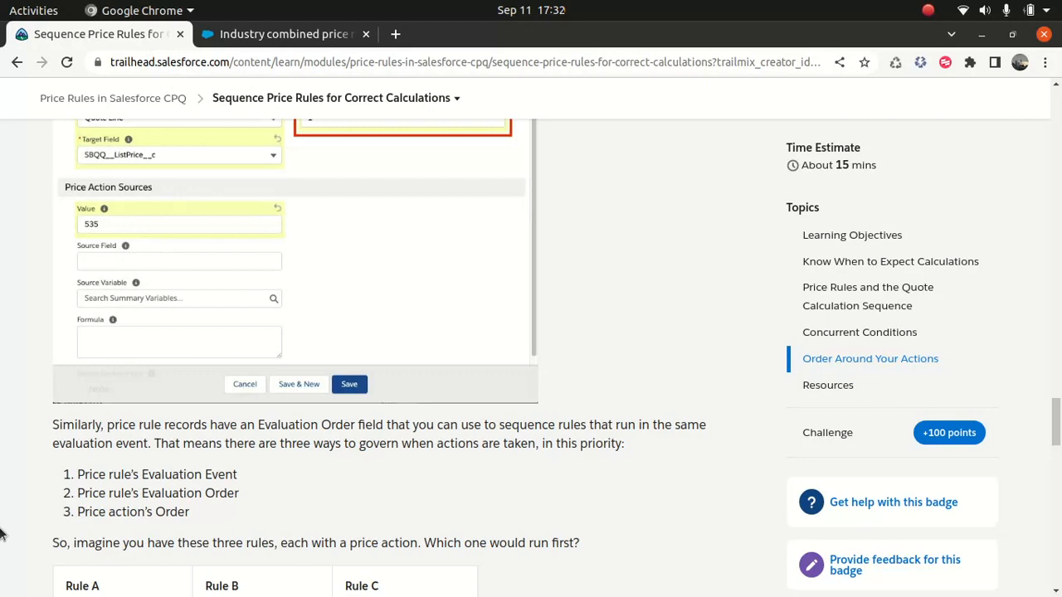